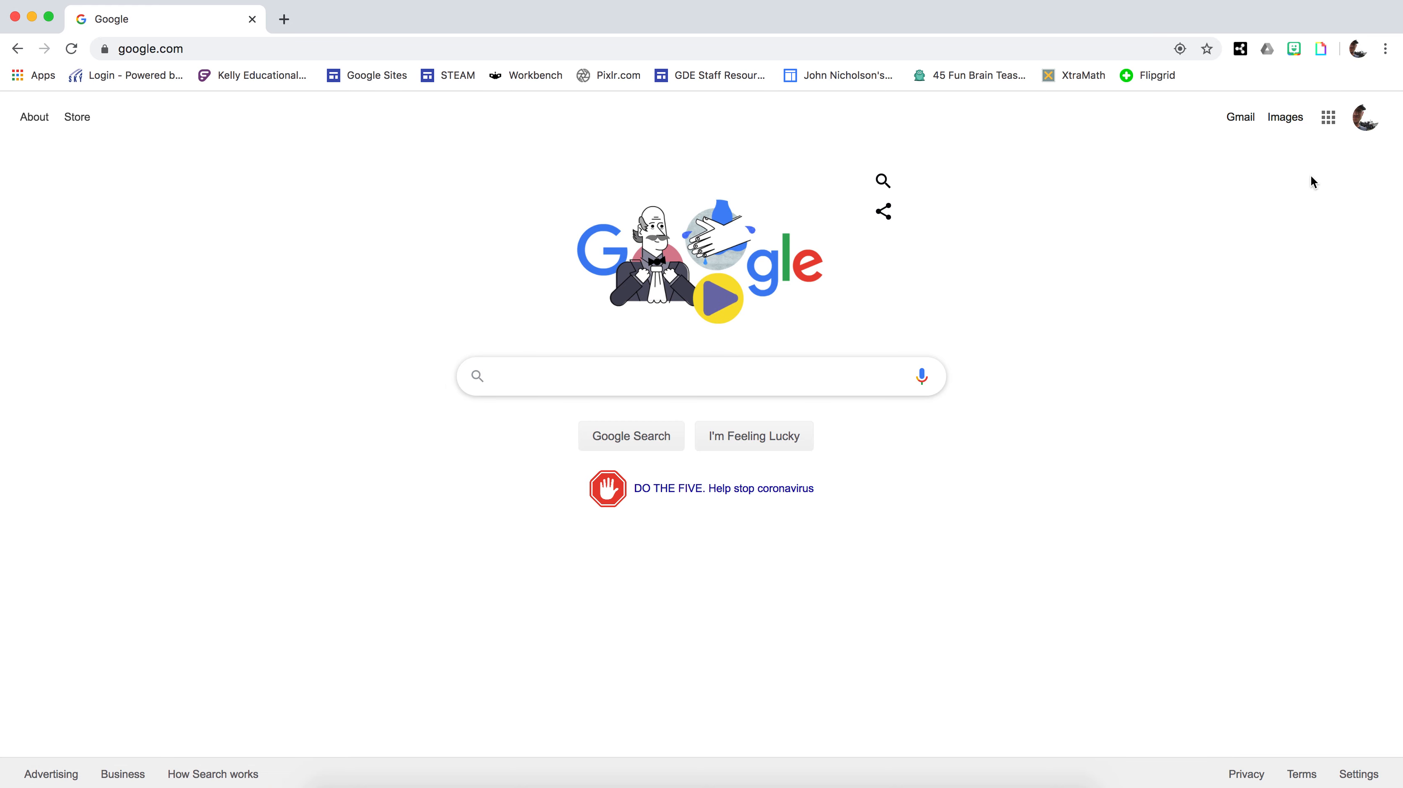
# Step: Open Google Meet from the Google homepage's list of apps
pyautogui.click(1329, 124)
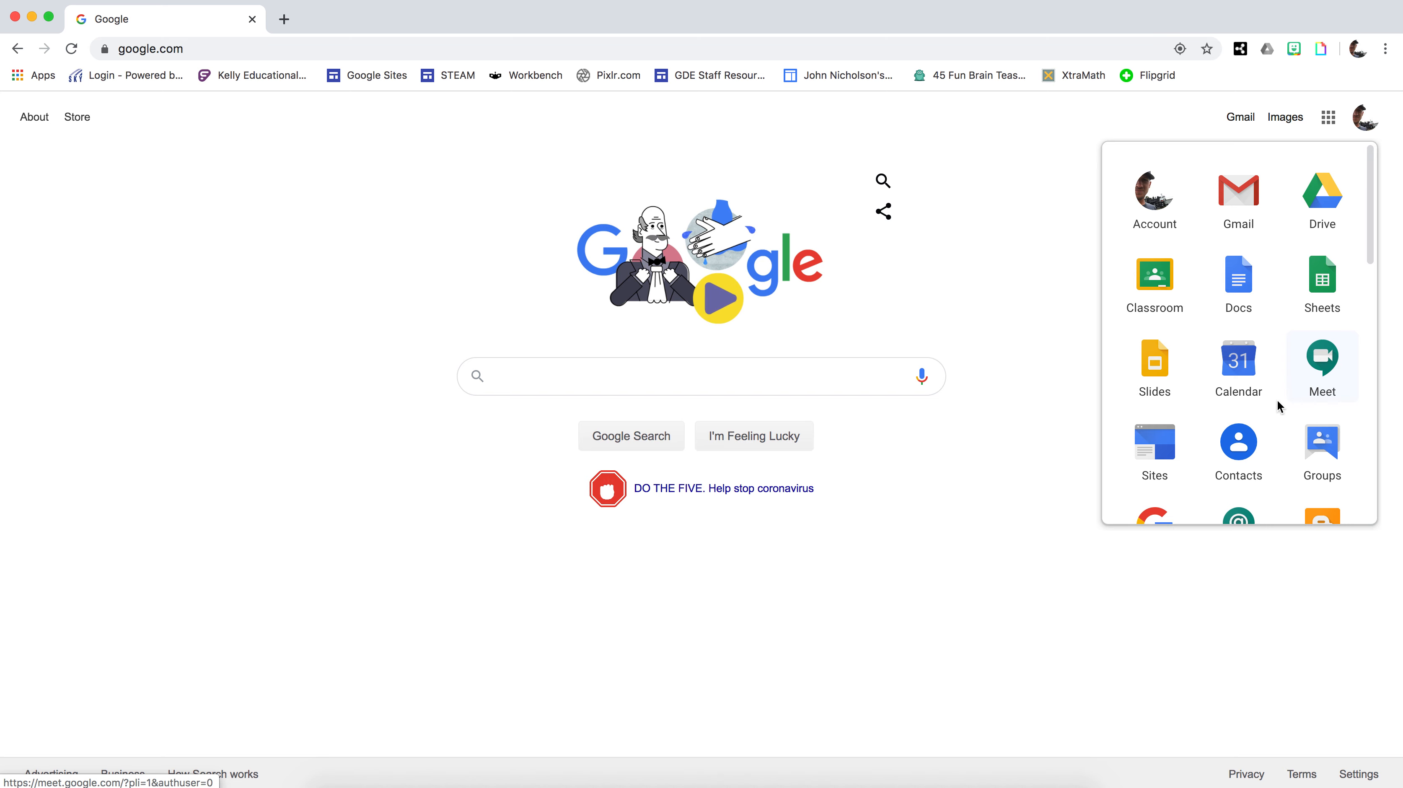
pyautogui.scroll(-5, 1282, 406)
pyautogui.scroll(-3, 1277, 407)
pyautogui.scroll(2, 1277, 407)
pyautogui.scroll(5, 1276, 405)
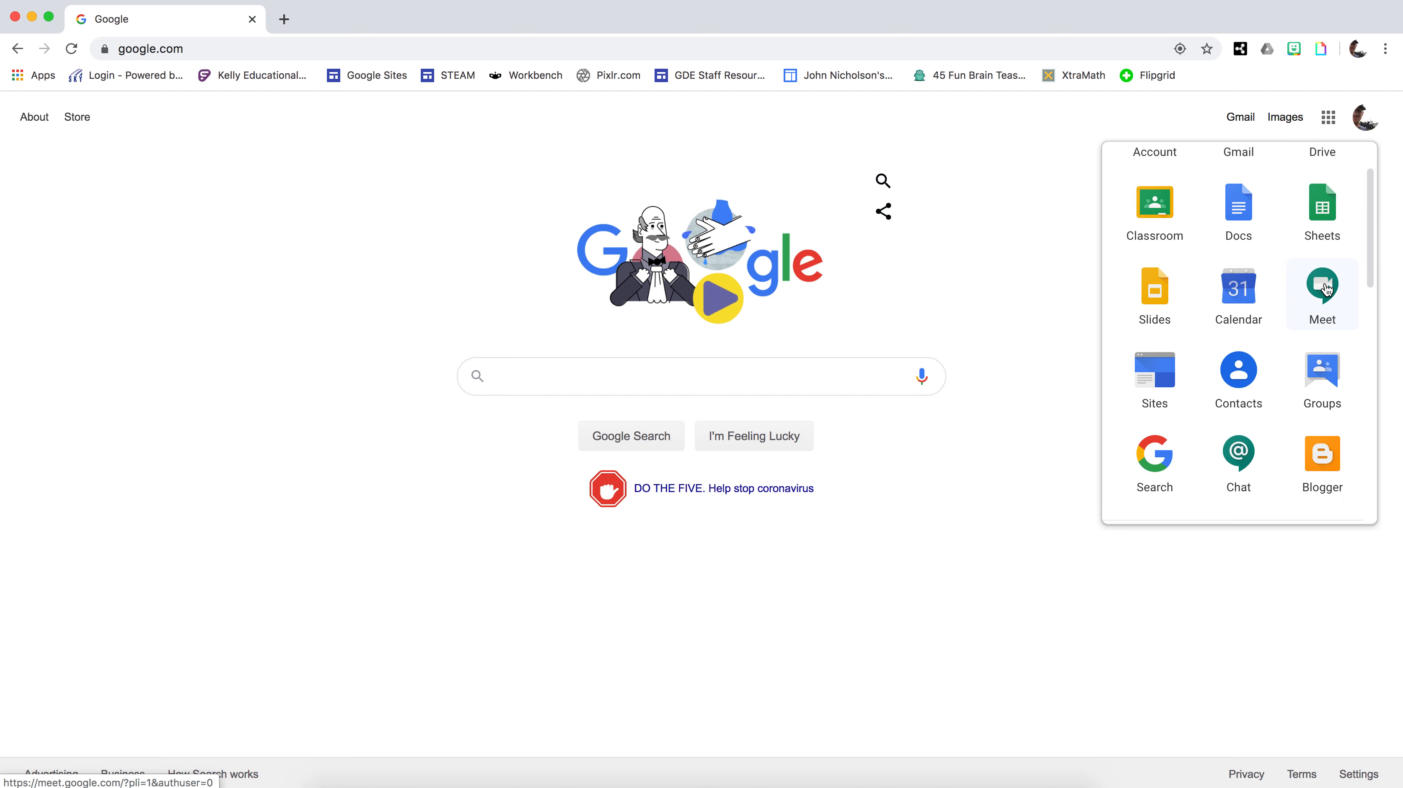
pyautogui.click(1326, 288)
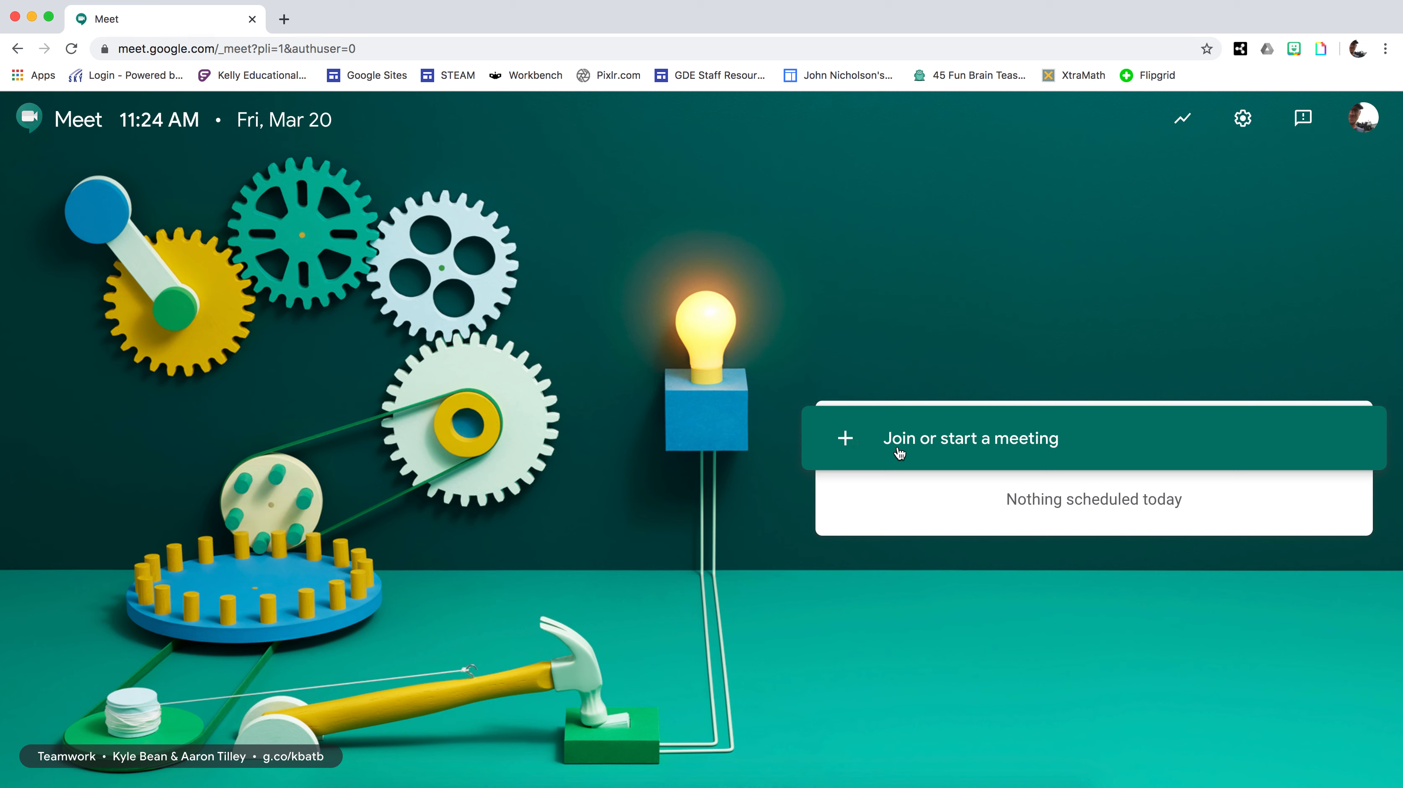
# Step: Start a meeting with the nickname "GDE Staff" and join it
pyautogui.click(847, 443)
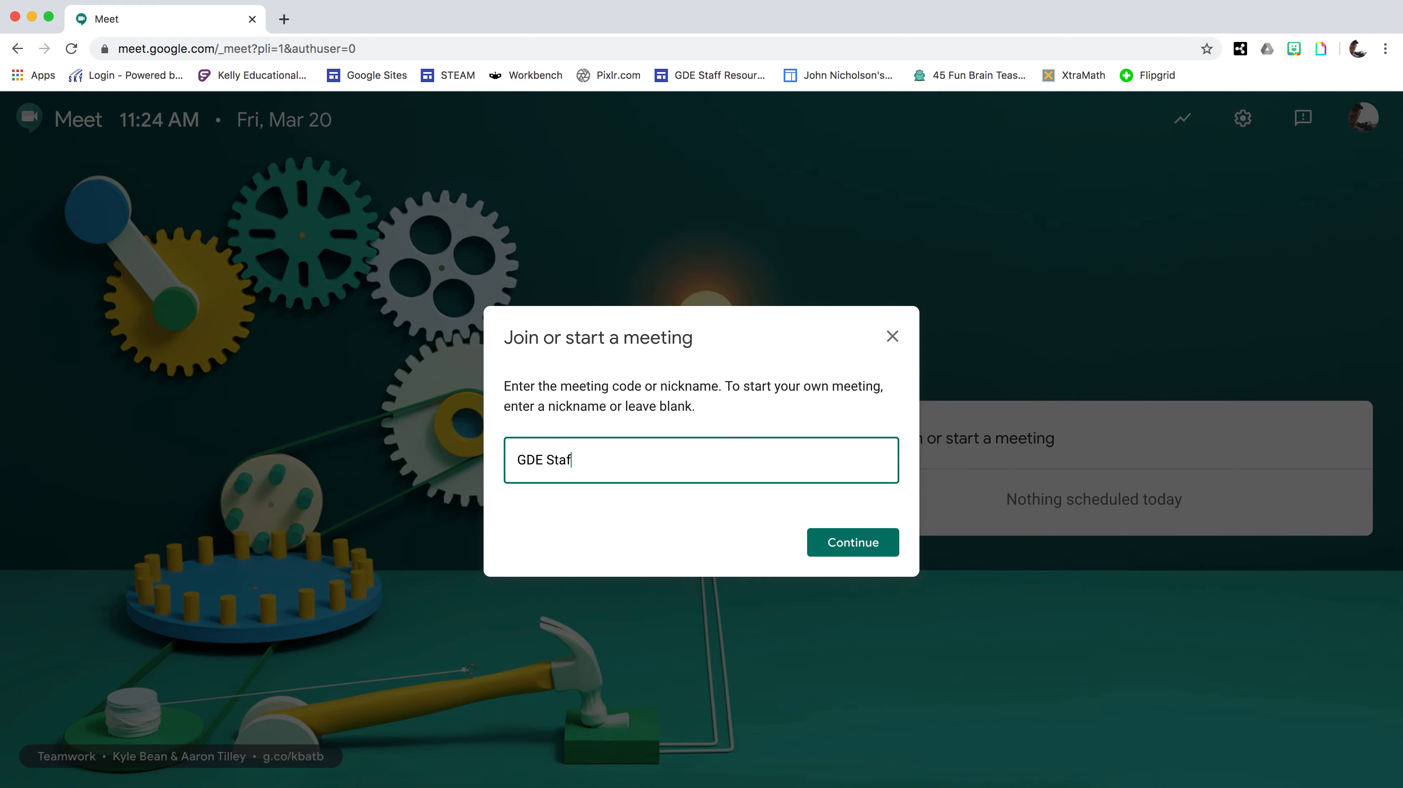
pyautogui.click(833, 538)
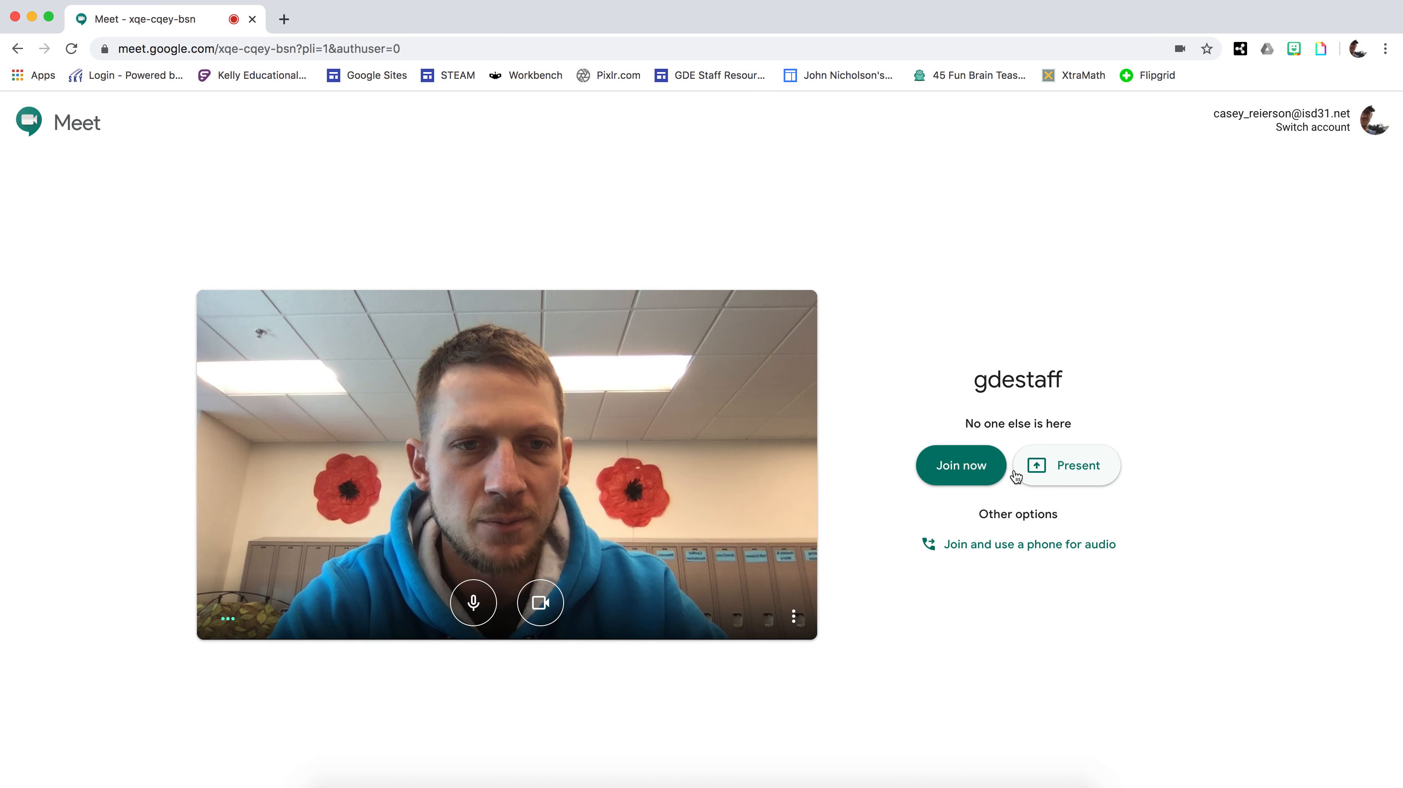
pyautogui.click(986, 473)
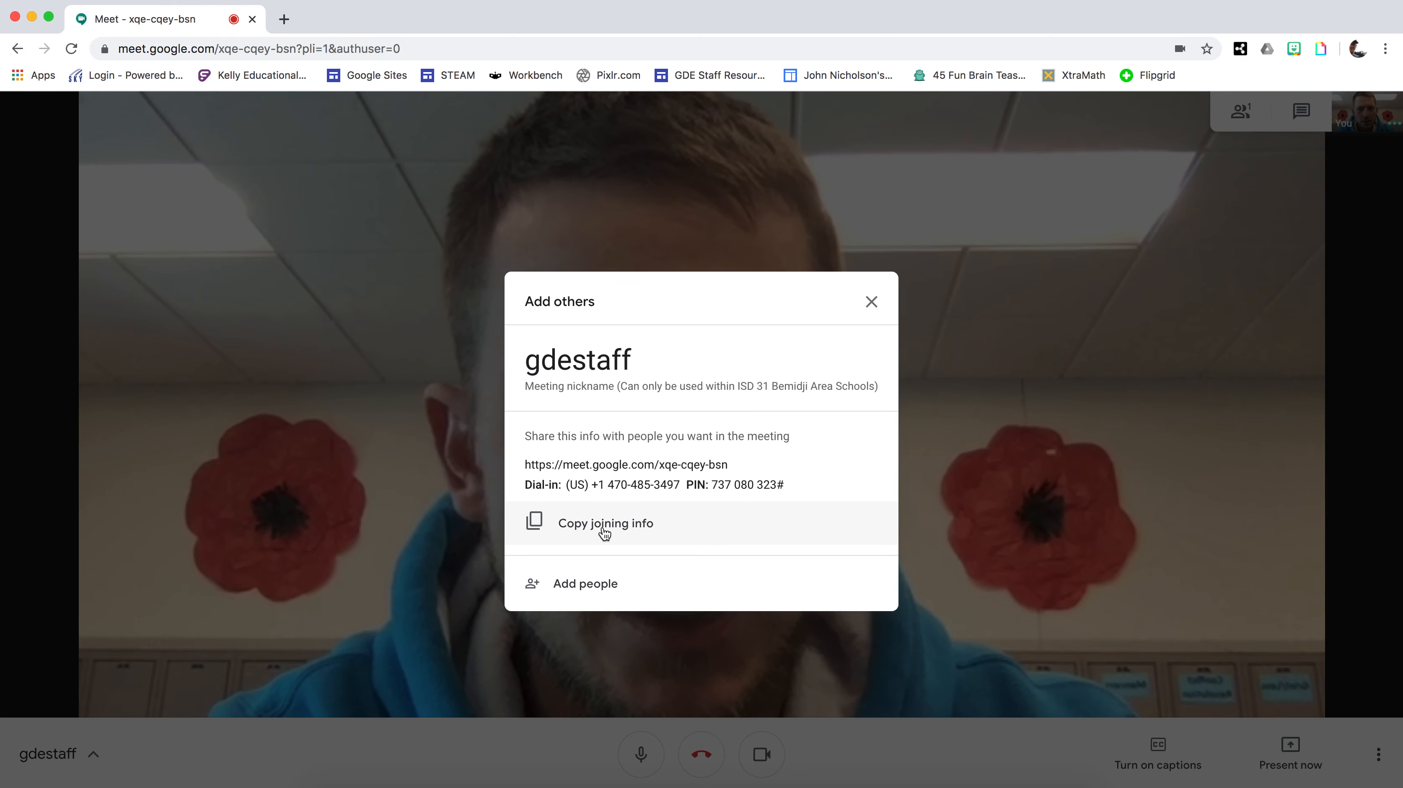
# Step: Open the options for adding people to the meeting and examine the suggested contacts
pyautogui.click(593, 579)
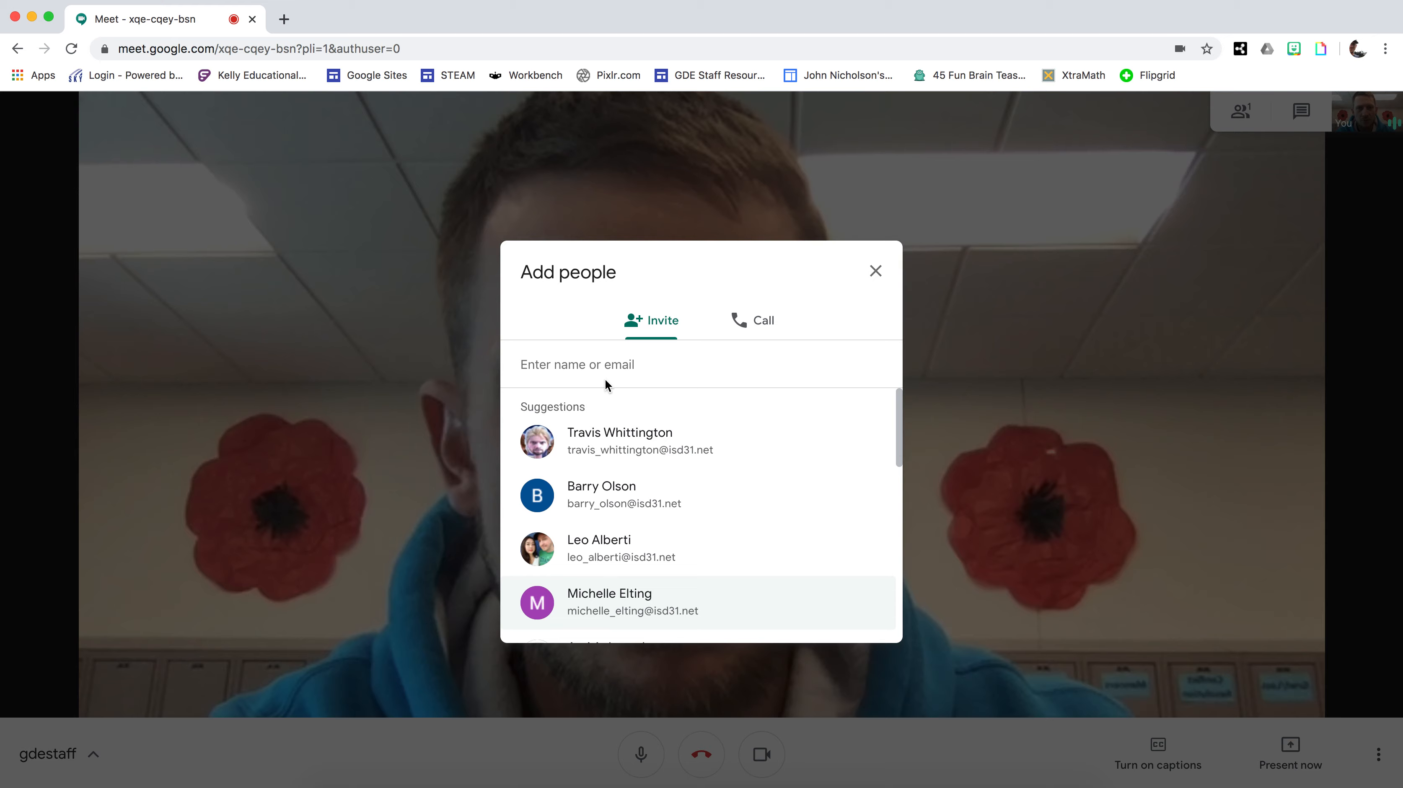
pyautogui.scroll(-6, 635, 502)
pyautogui.scroll(-2, 636, 503)
pyautogui.scroll(8, 637, 502)
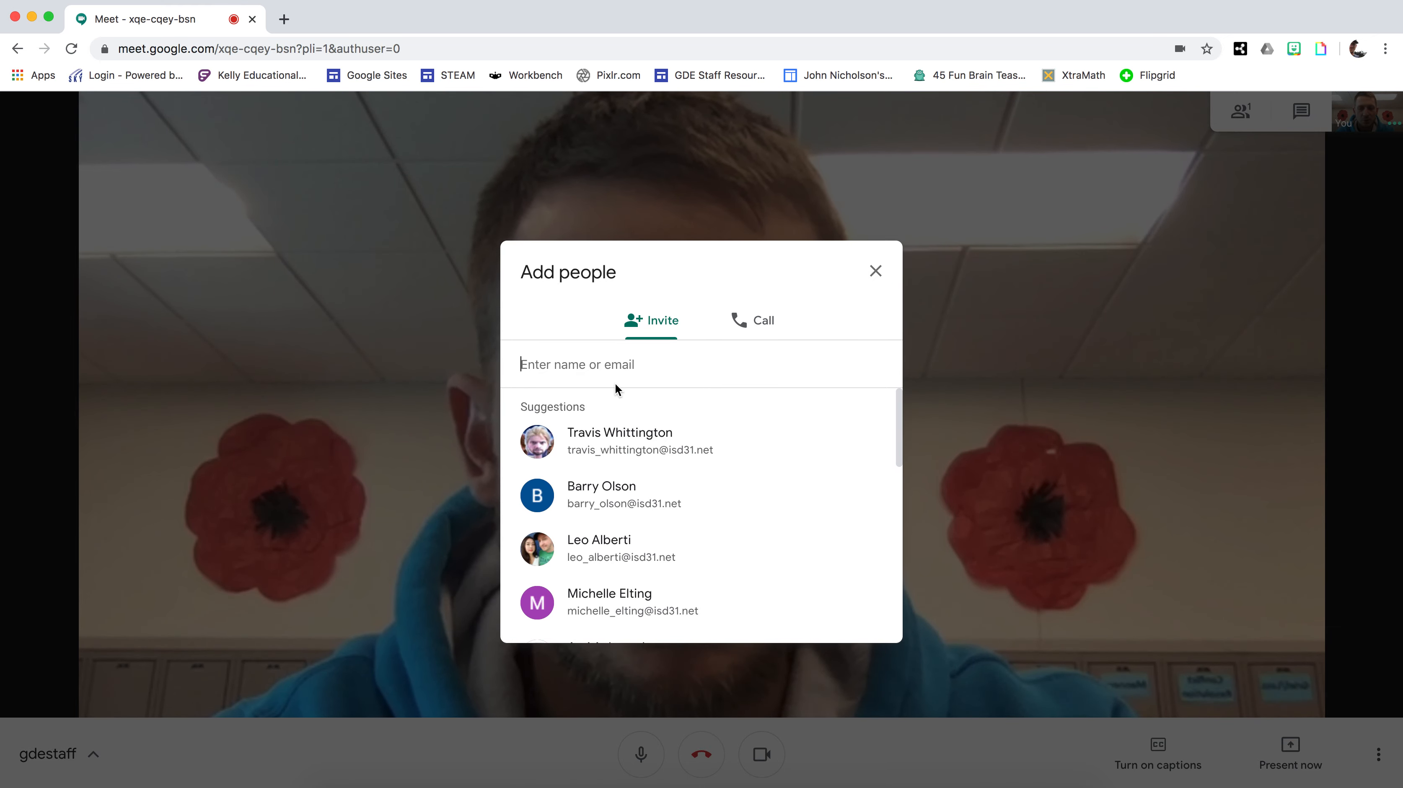
# Step: Search the invite list for a colleague by last name, clear the search and close the invitation without adding anyone
pyautogui.write('w')
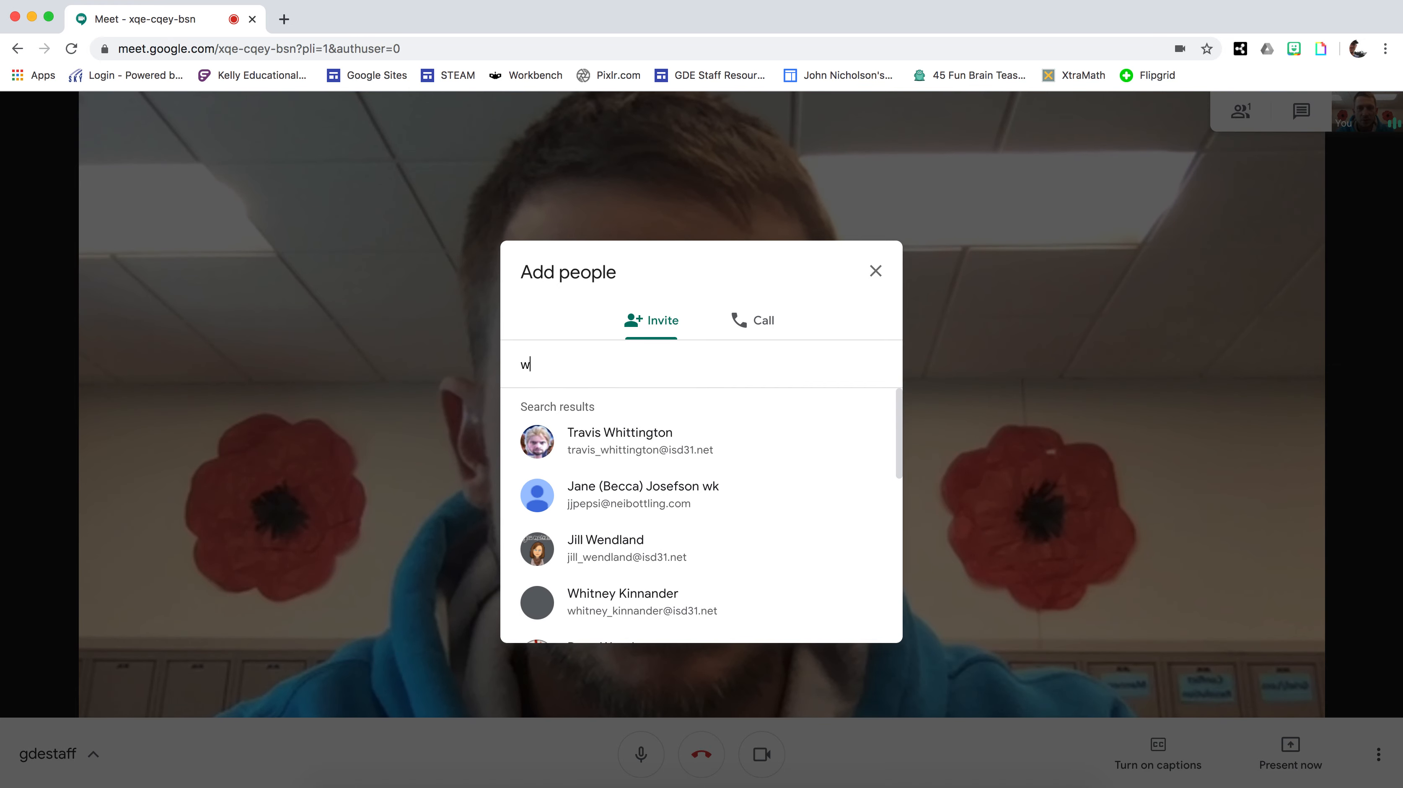
pyautogui.write('hitt')
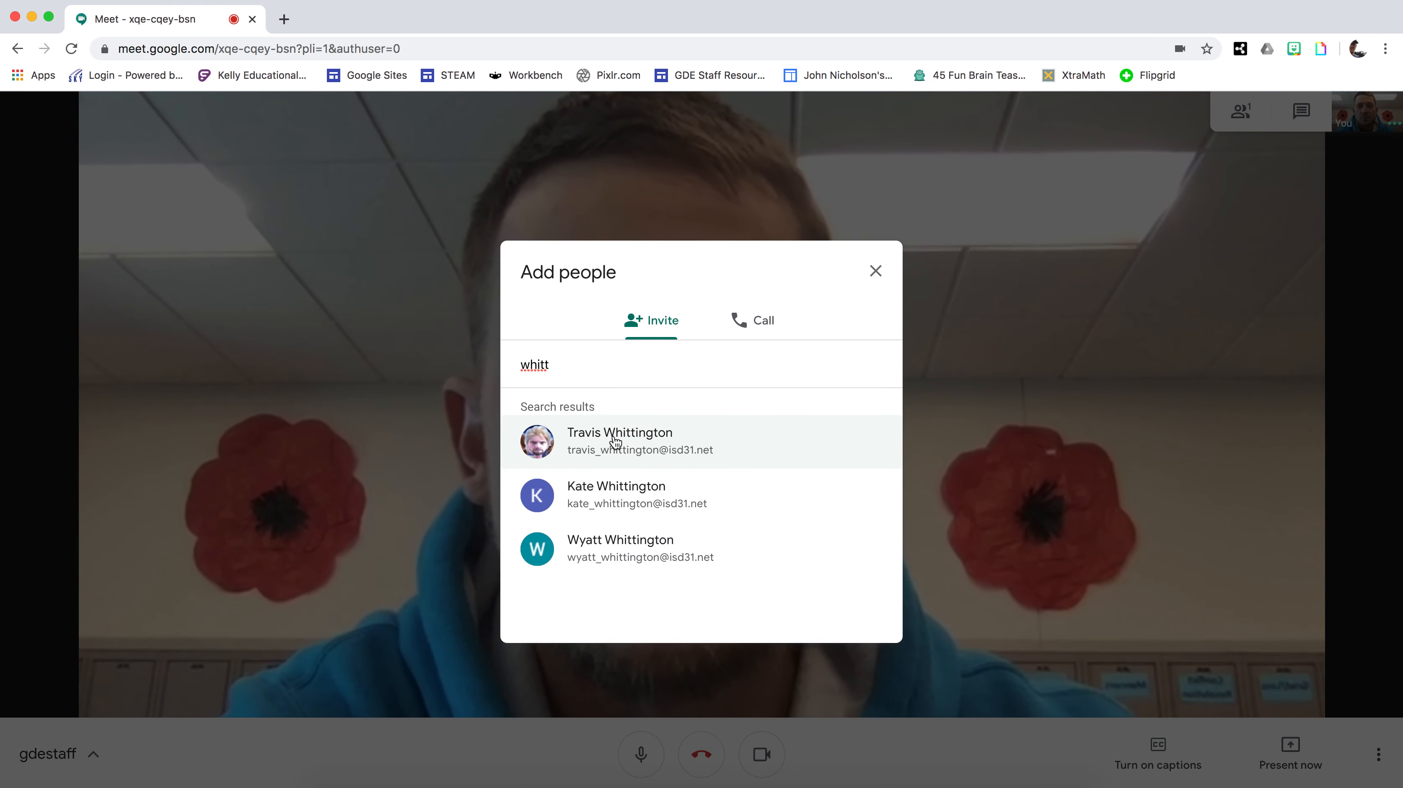
pyautogui.press('BackSpace')
pyautogui.press('BackSpace')
pyautogui.press('BackSpace')
pyautogui.press('BackSpace')
pyautogui.press('BackSpace')
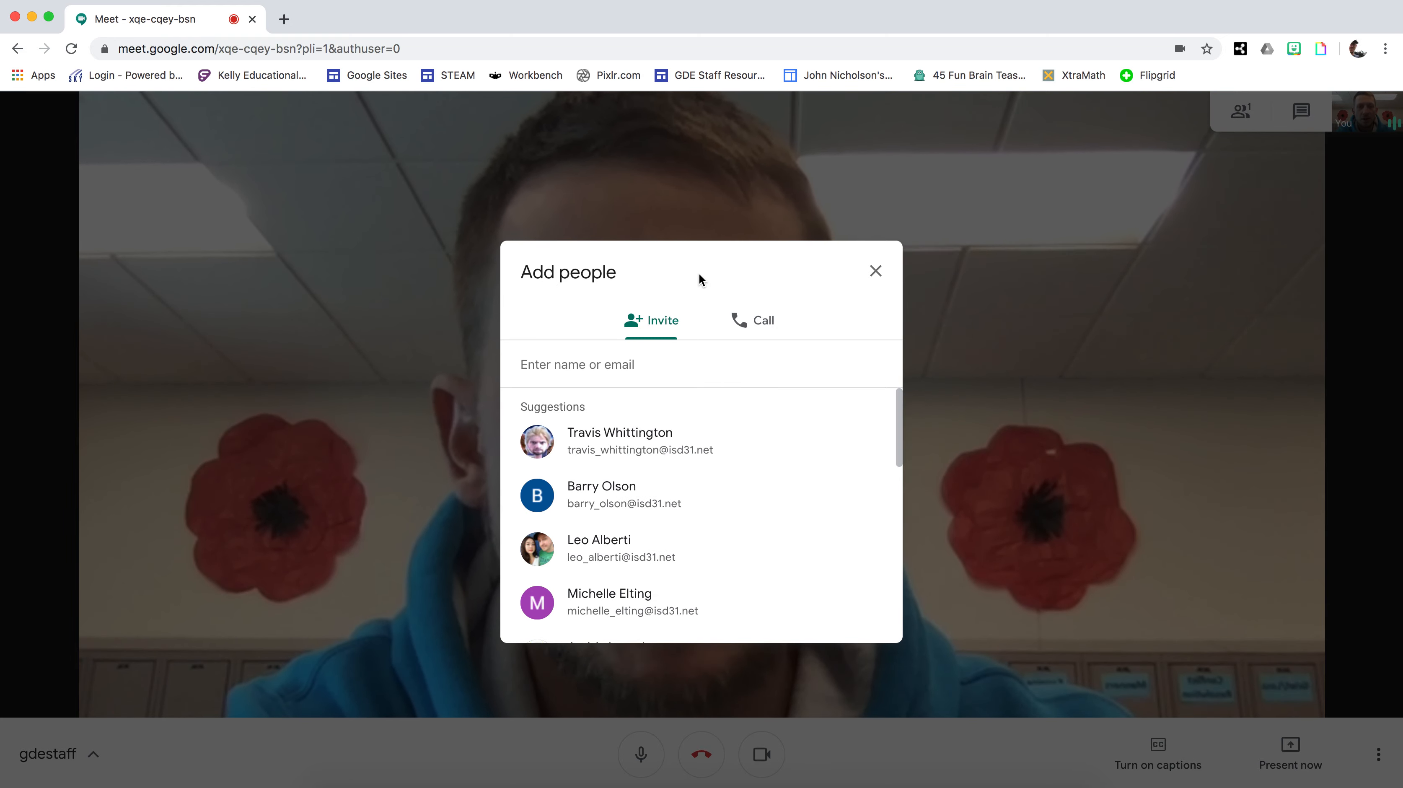
pyautogui.click(875, 271)
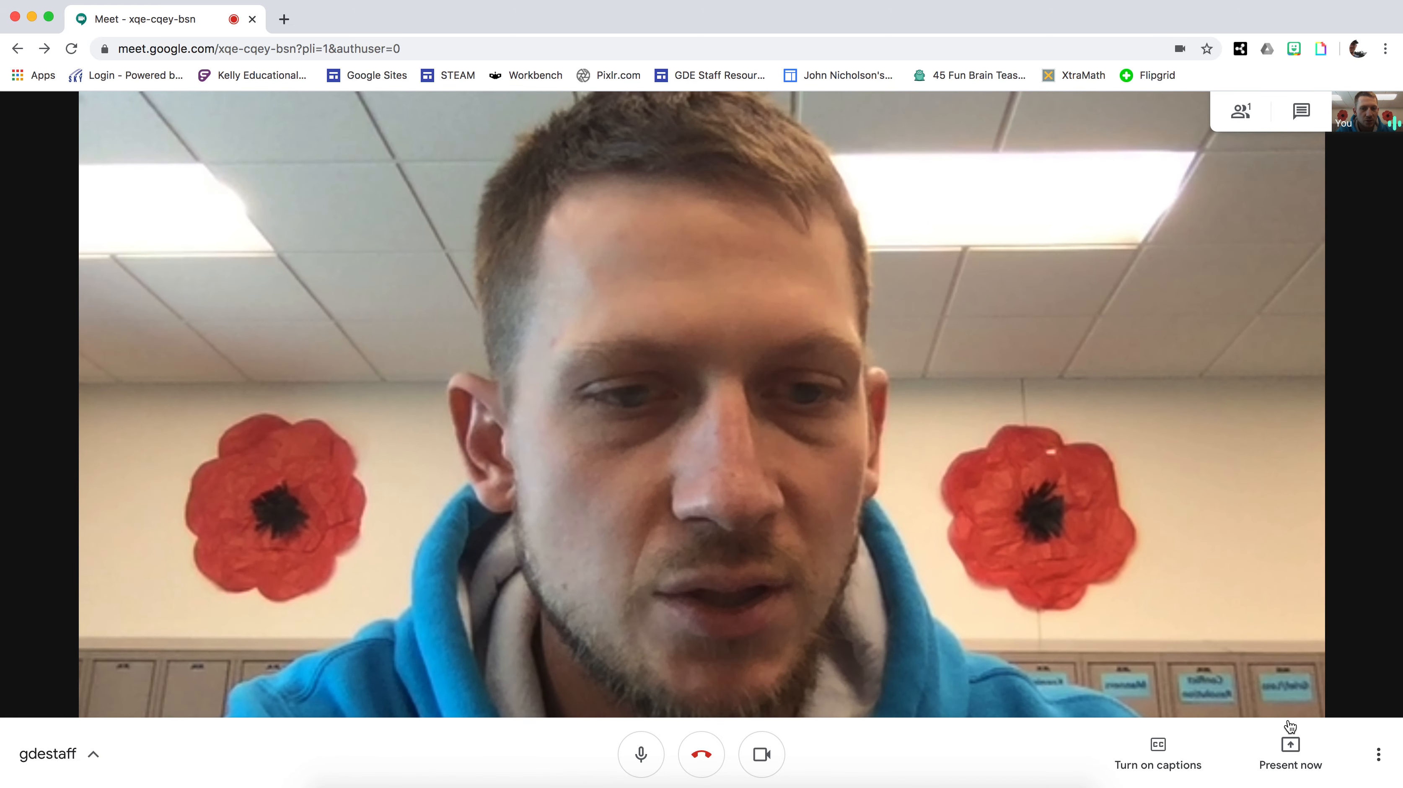
# Step: Leave the meeting and go to the google.com homepage
pyautogui.click(715, 762)
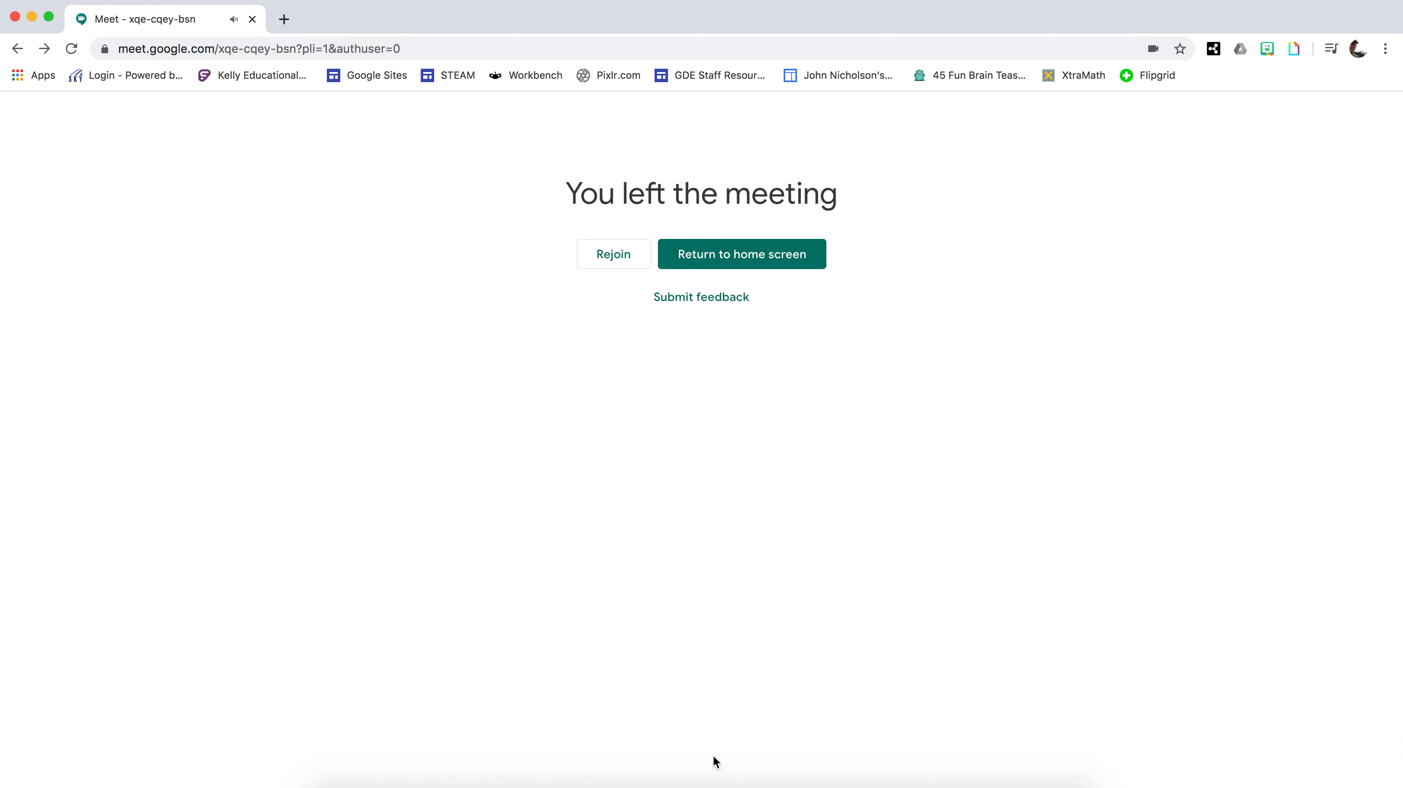
pyautogui.click(269, 45)
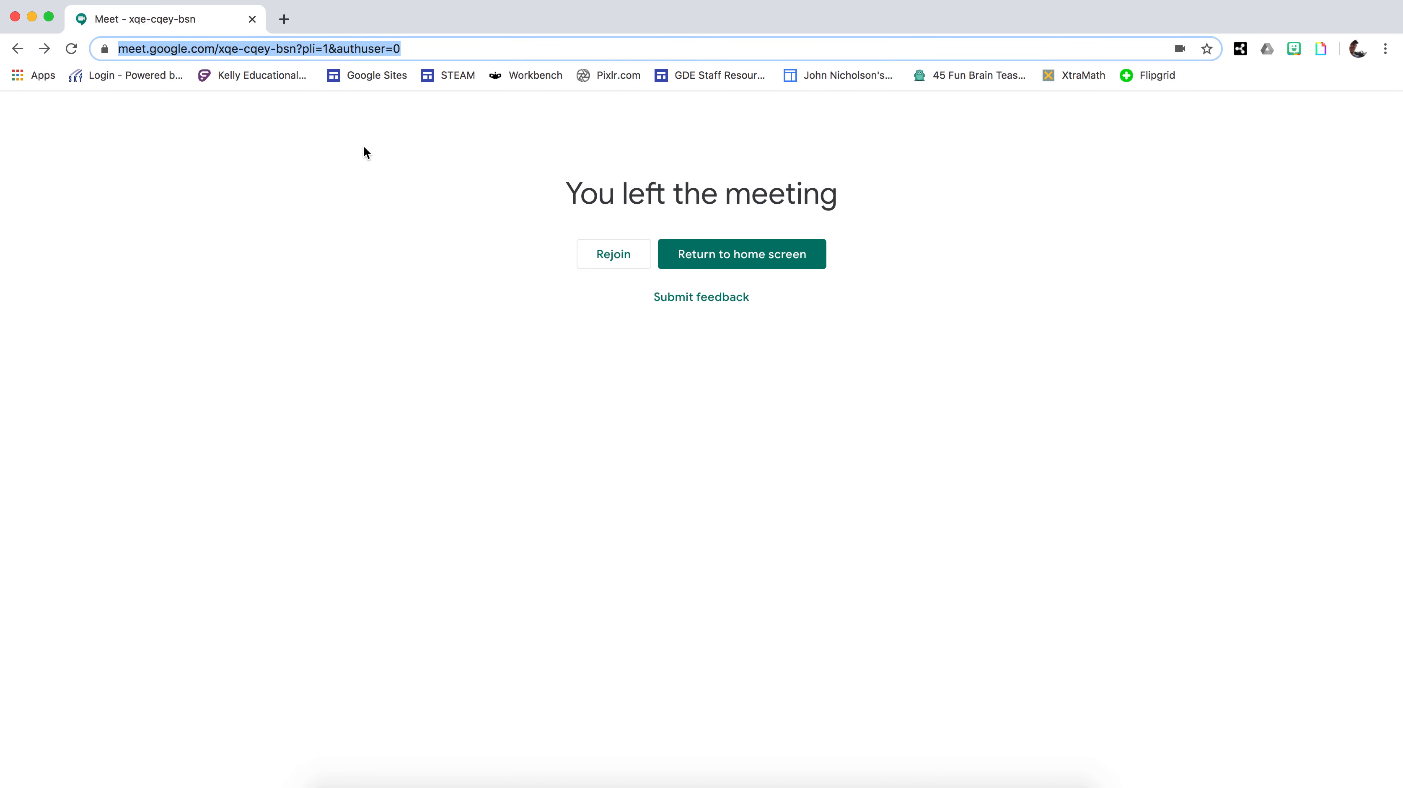
pyautogui.write('Google')
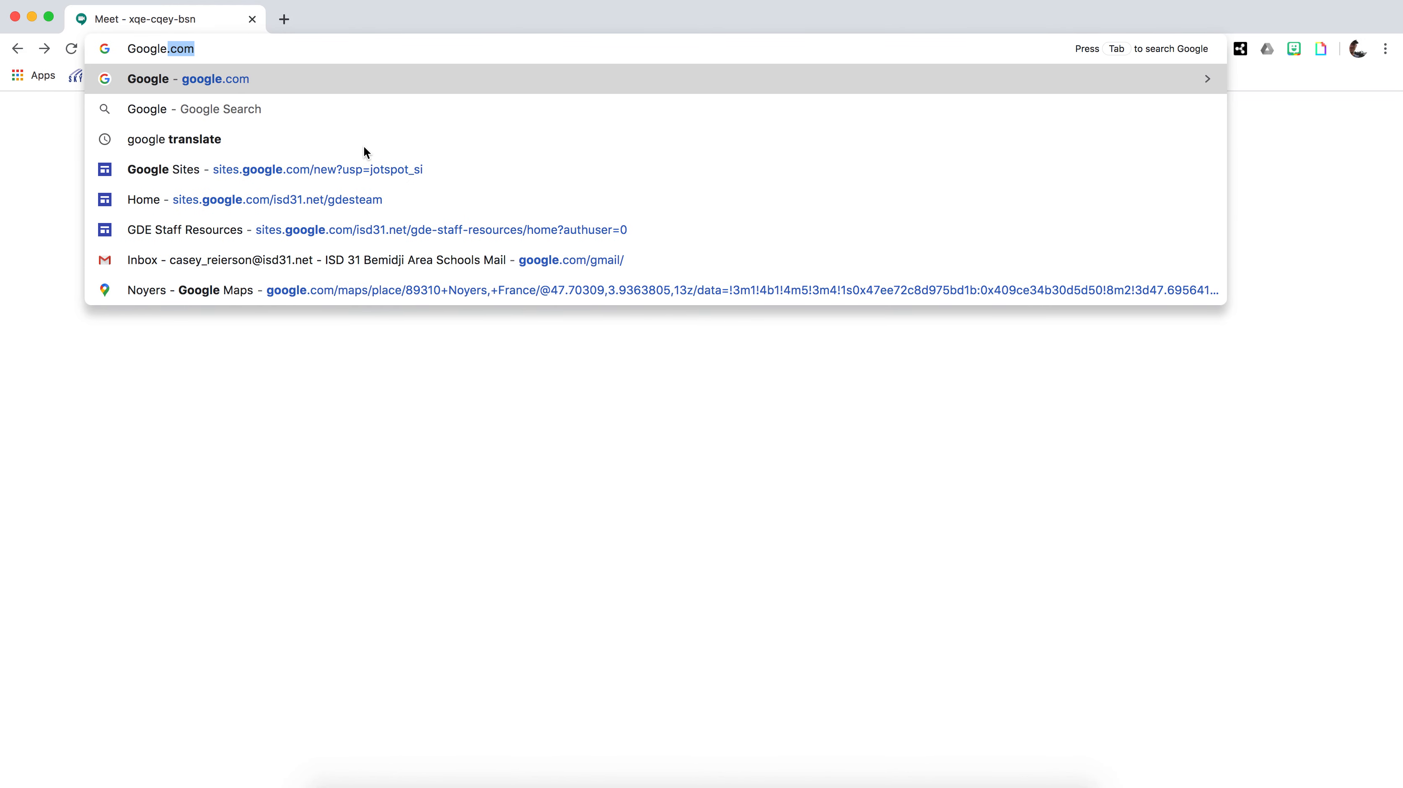
pyautogui.write('.com')
pyautogui.press('Return')
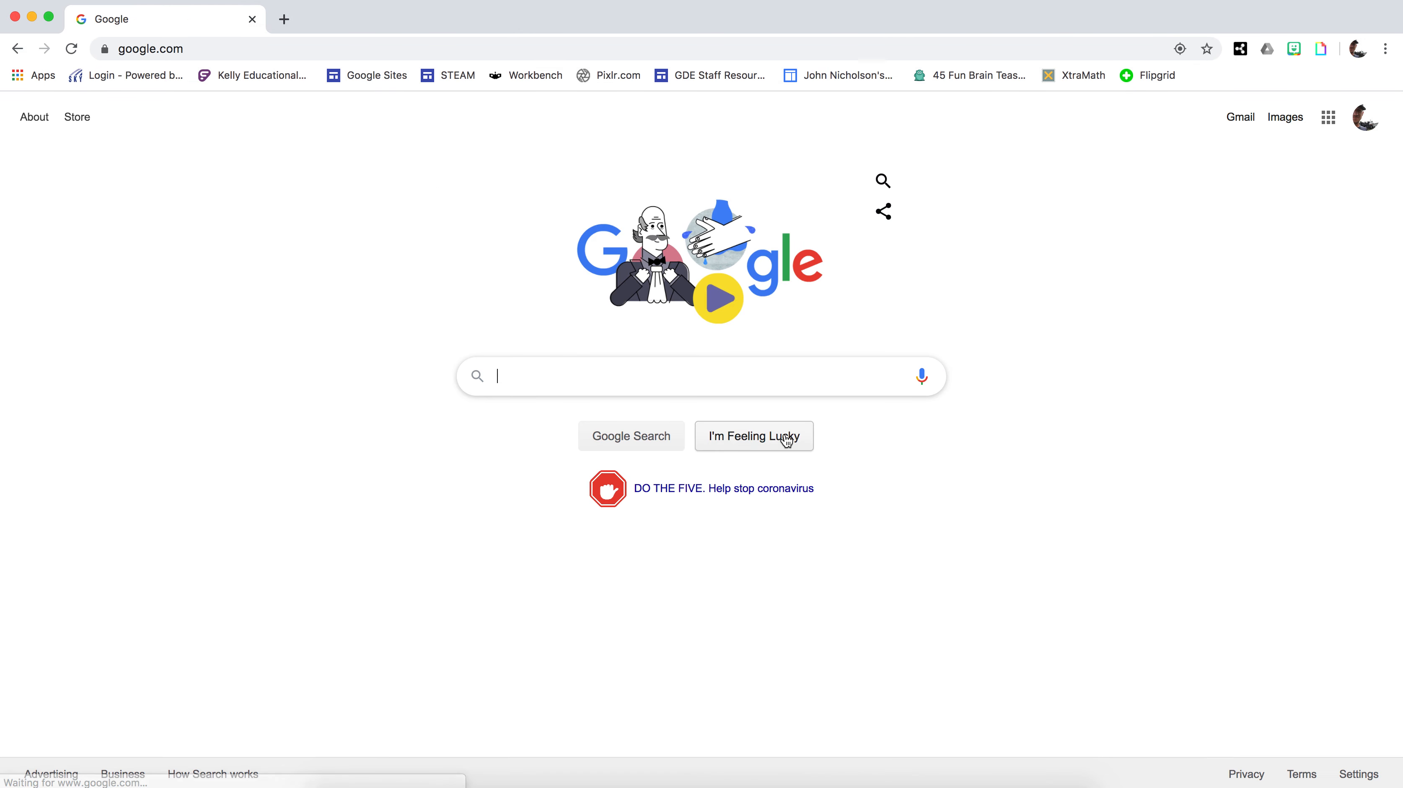
# Step: Switch to the Gmail inbox and launch Google Meet from there
pyautogui.click(1328, 119)
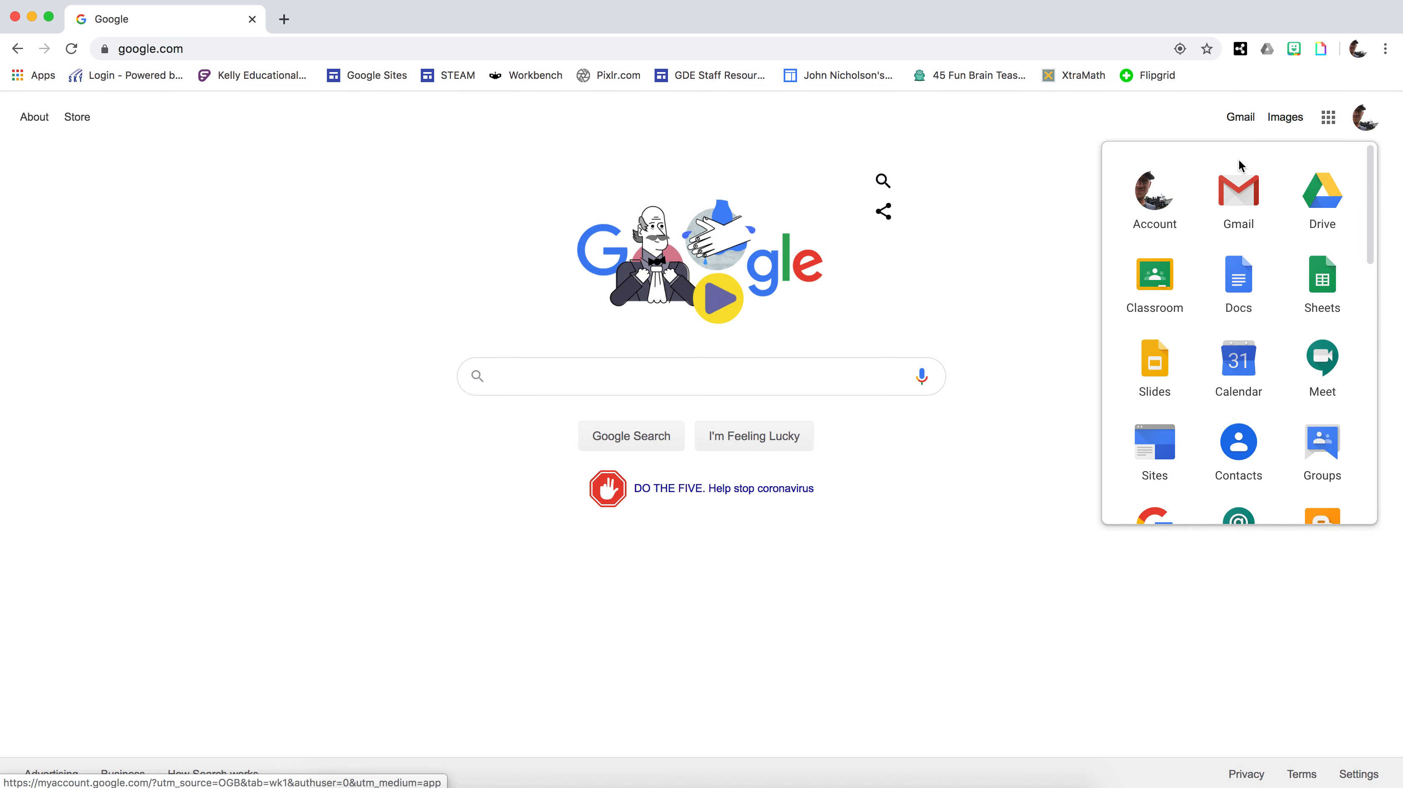
pyautogui.click(1238, 189)
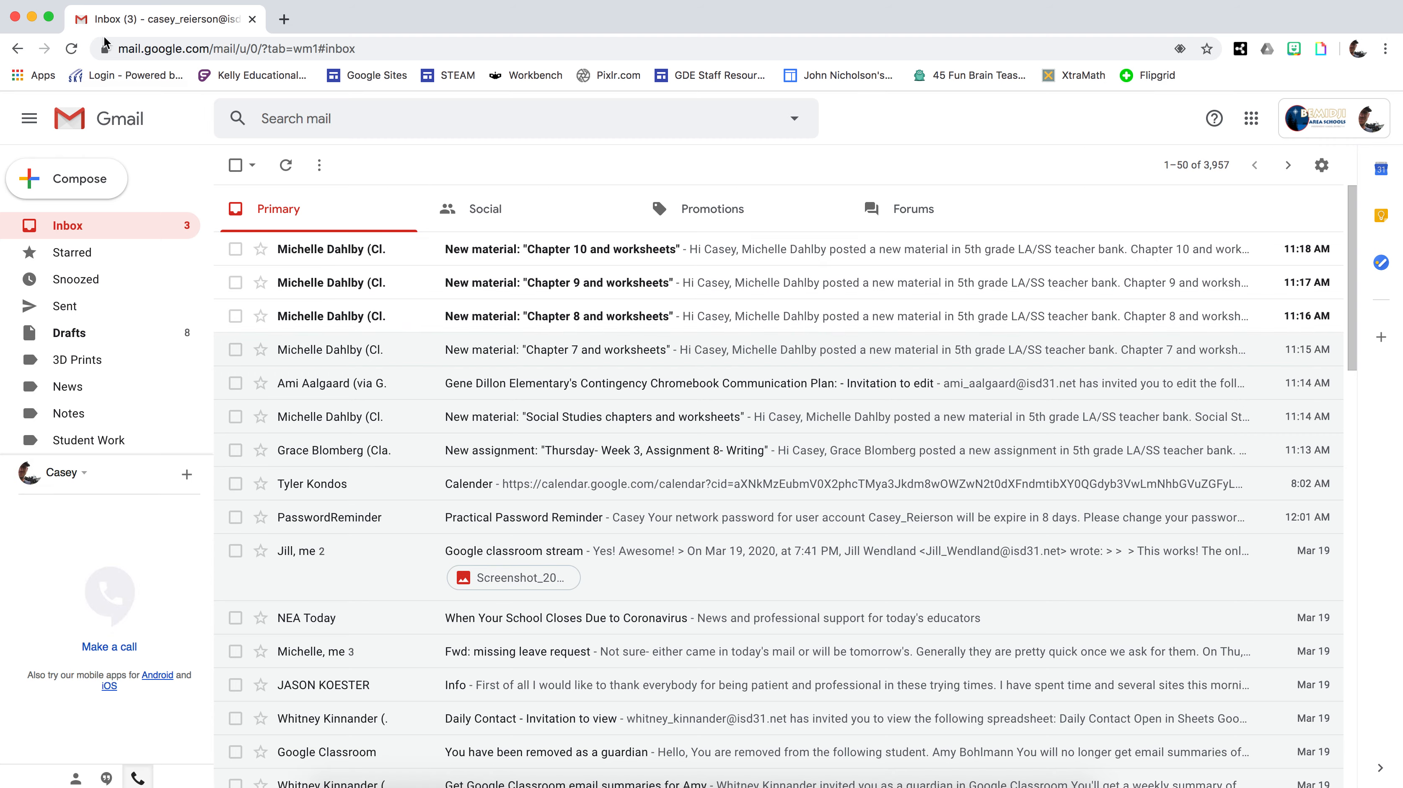
pyautogui.click(1251, 118)
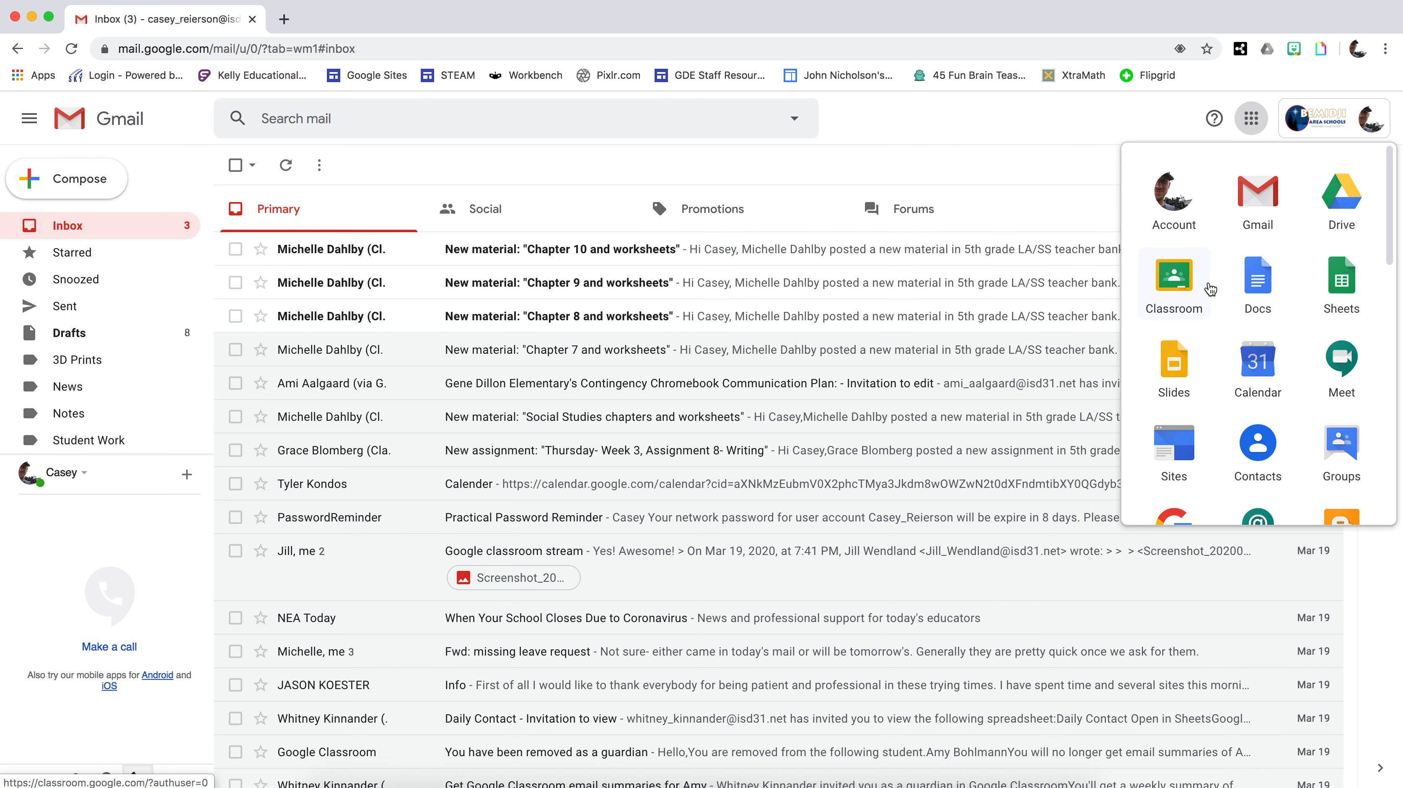
pyautogui.click(1341, 364)
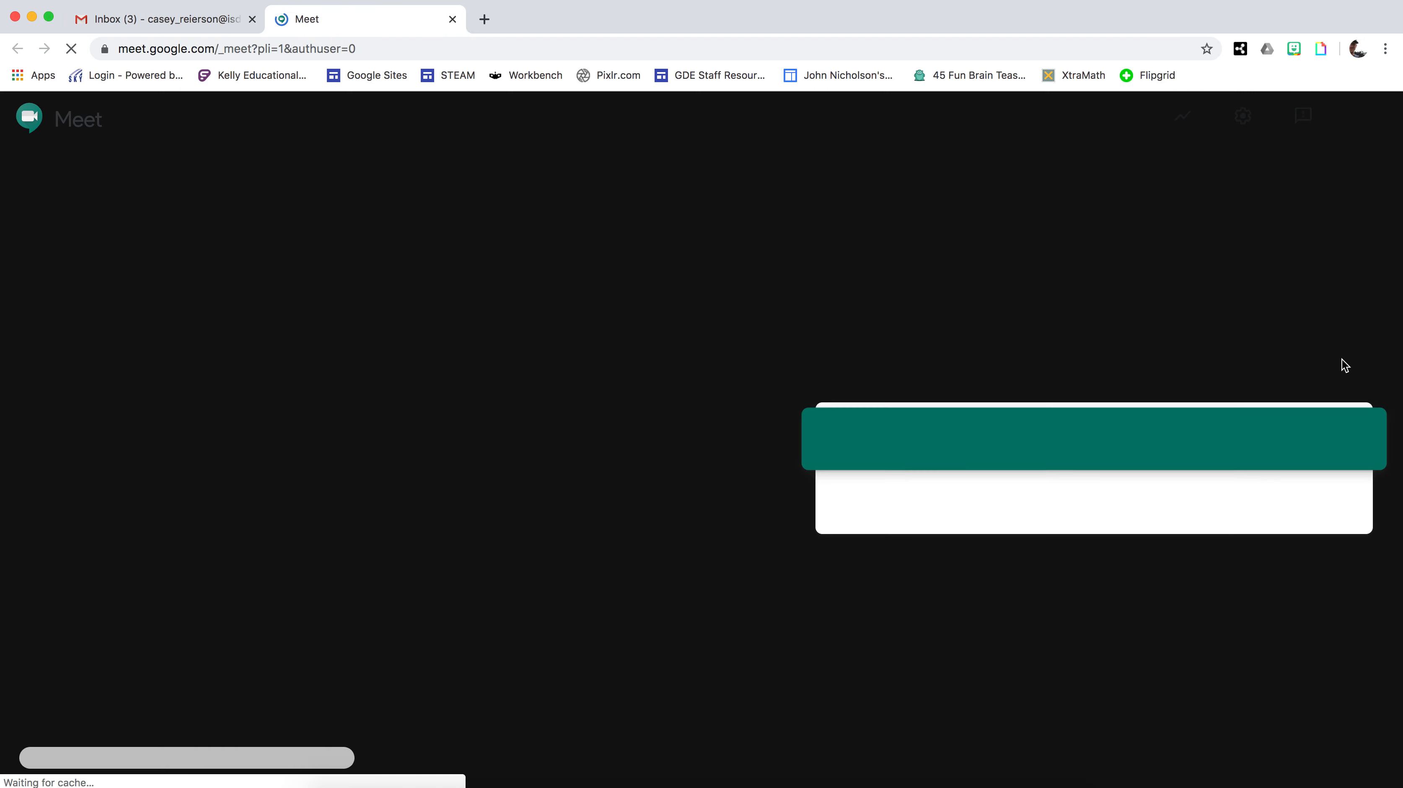